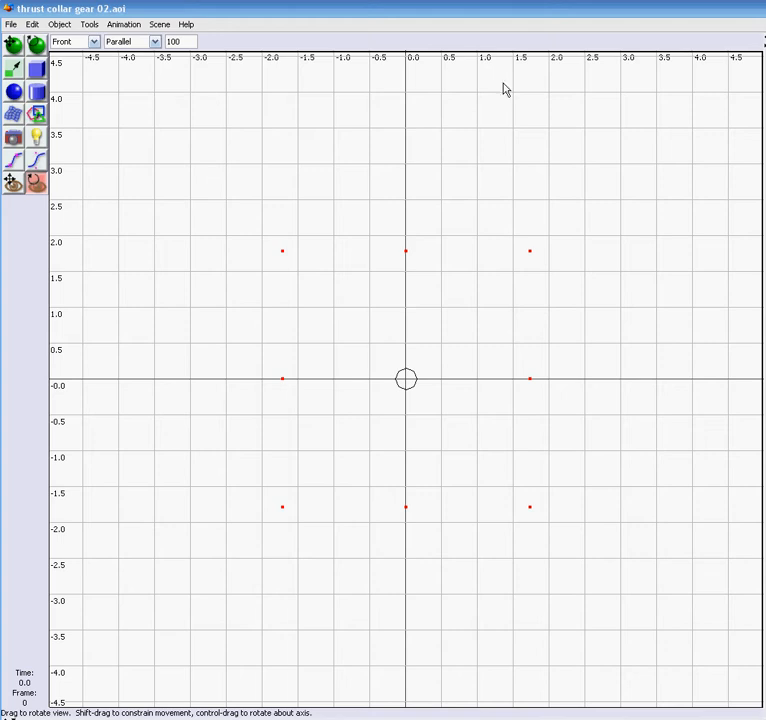
pyautogui.click(88, 25)
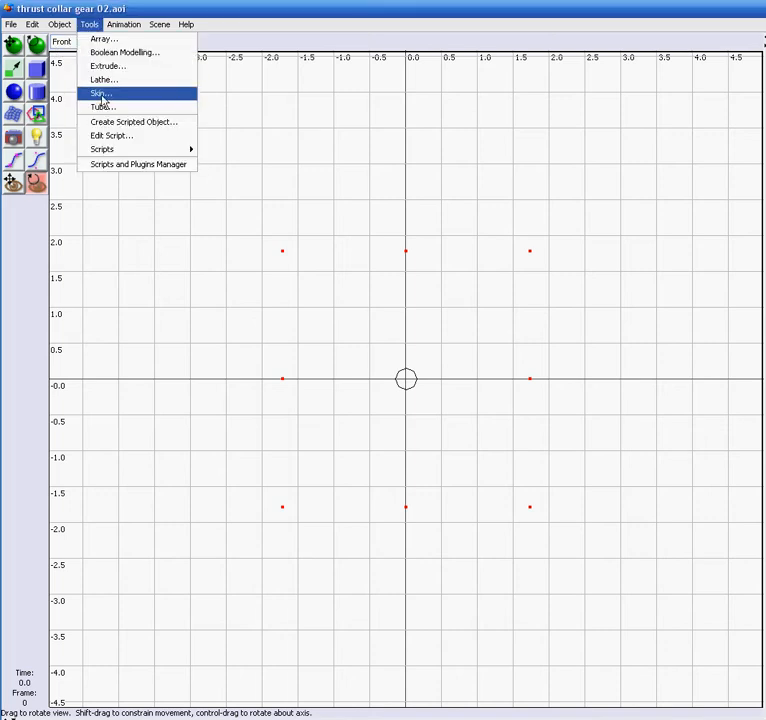
pyautogui.moveTo(107, 158)
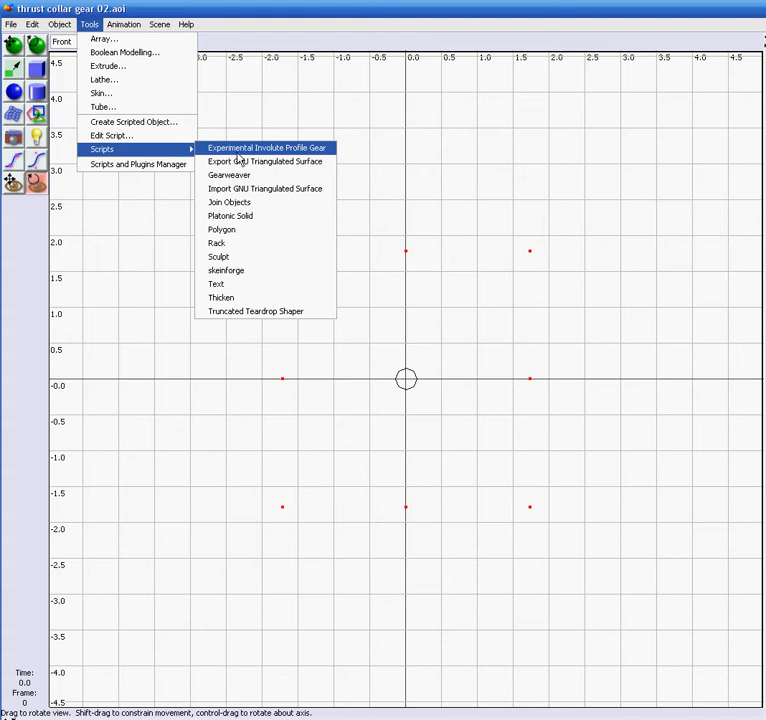
pyautogui.click(284, 100)
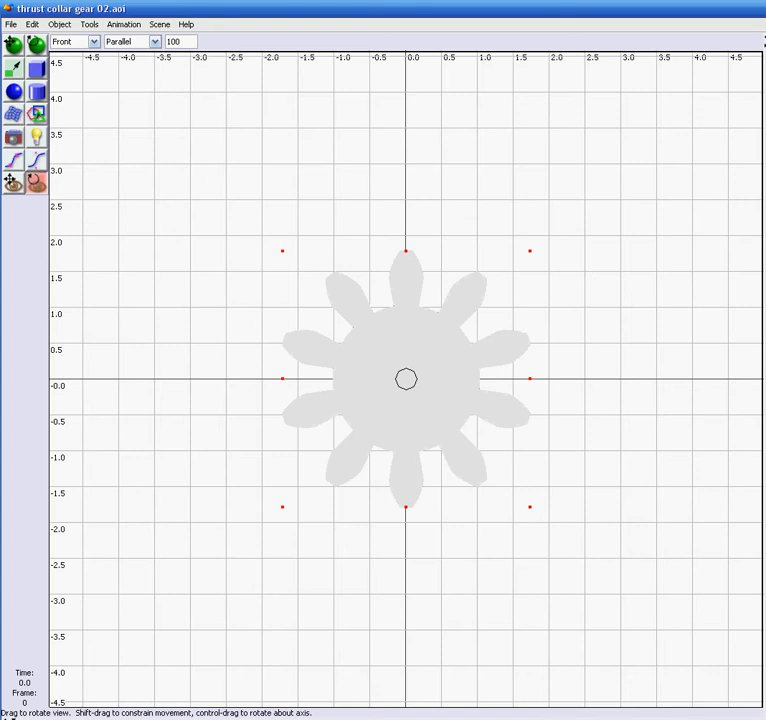
pyautogui.click(118, 27)
pyautogui.moveTo(89, 26)
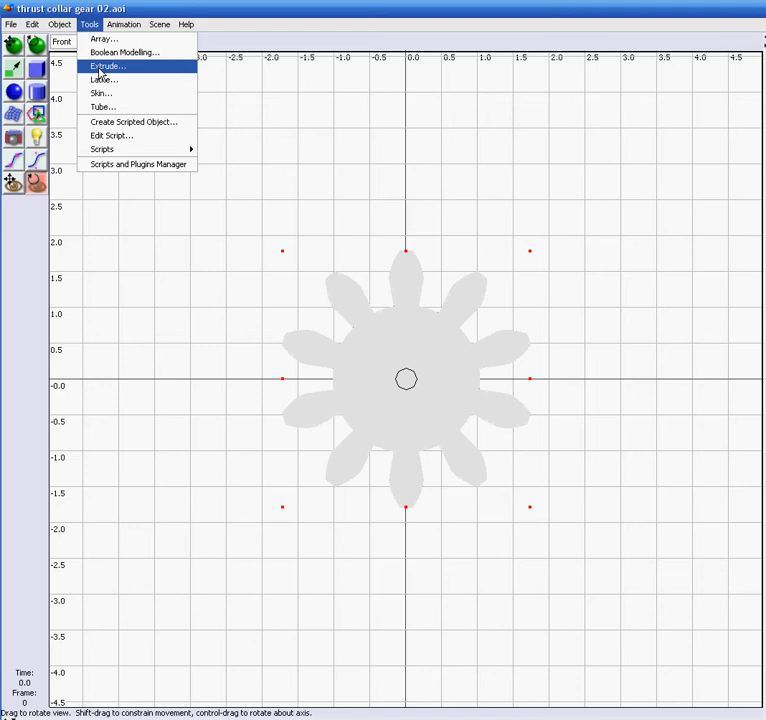
pyautogui.click(643, 151)
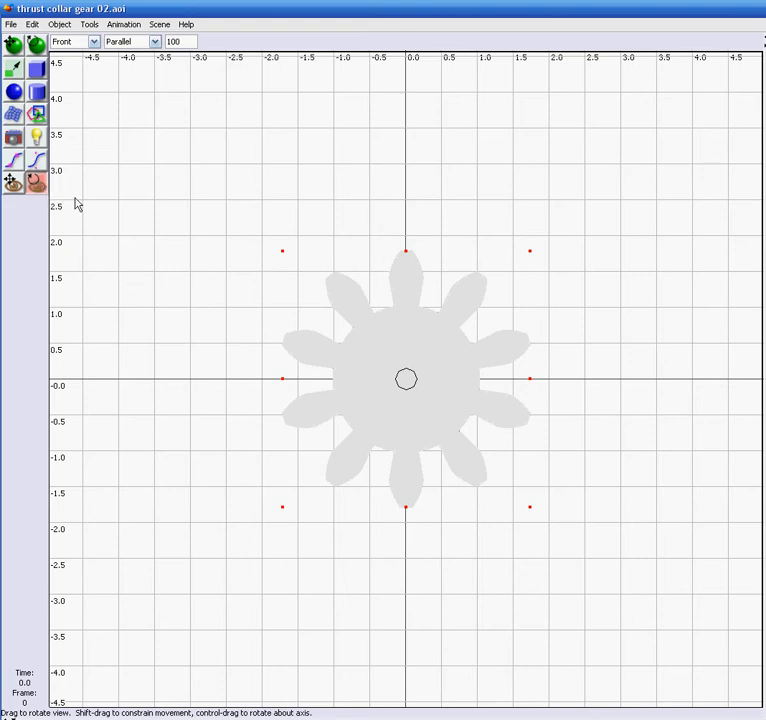
# Rotate the view away from the front to examine the thickness of the extruded gear
pyautogui.moveTo(407, 240); pyautogui.dragTo(299, 171)
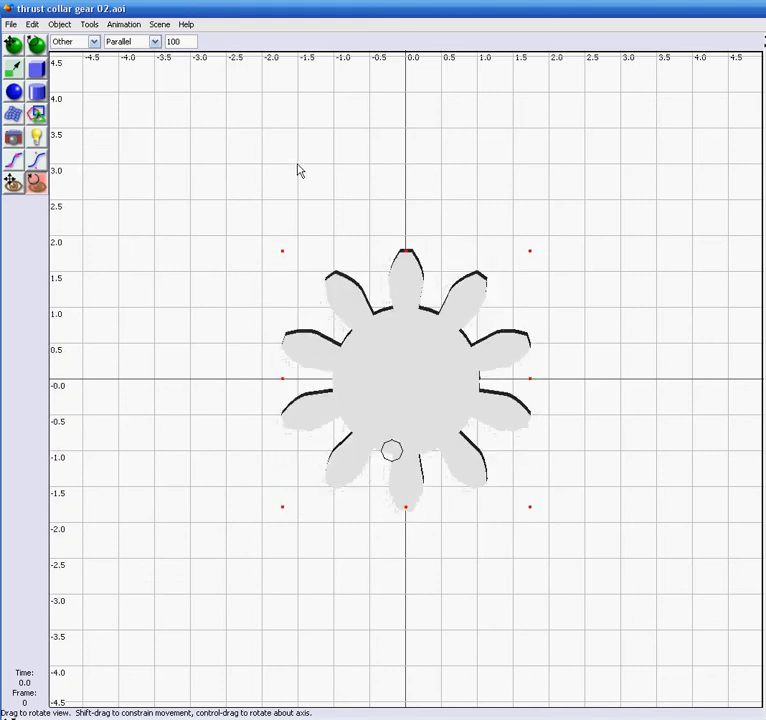
pyautogui.click(93, 42)
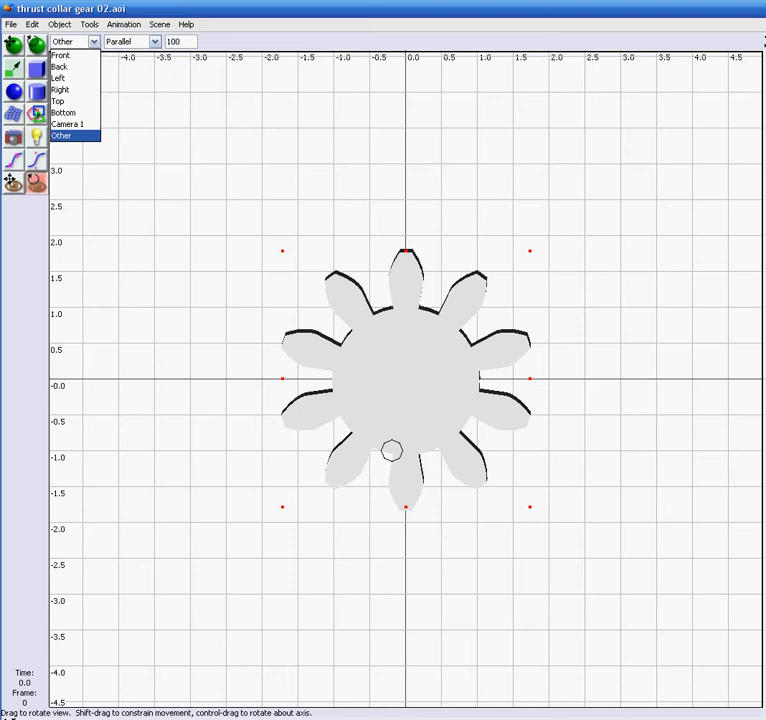
pyautogui.press('Escape')
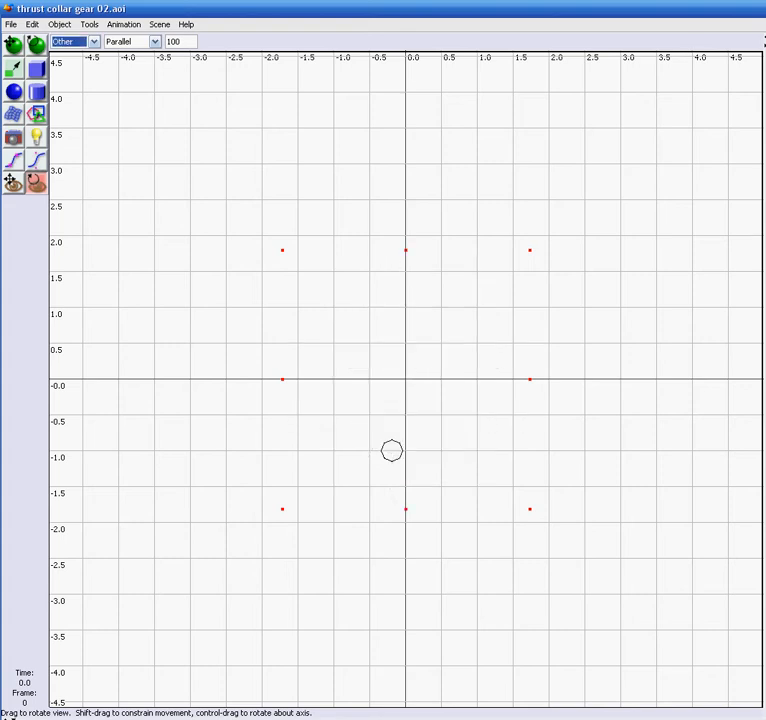
pyautogui.click(89, 24)
pyautogui.moveTo(170, 151)
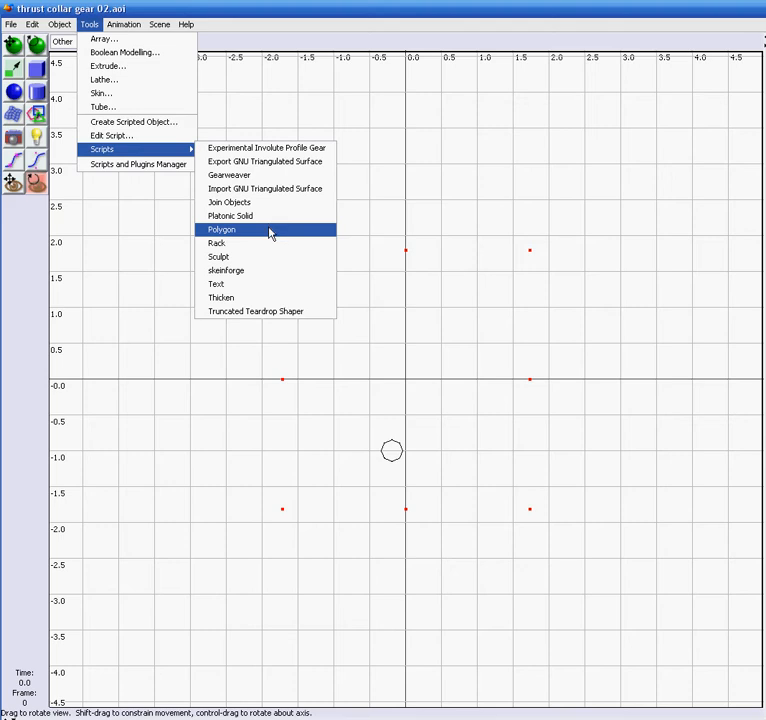
pyautogui.click(427, 113)
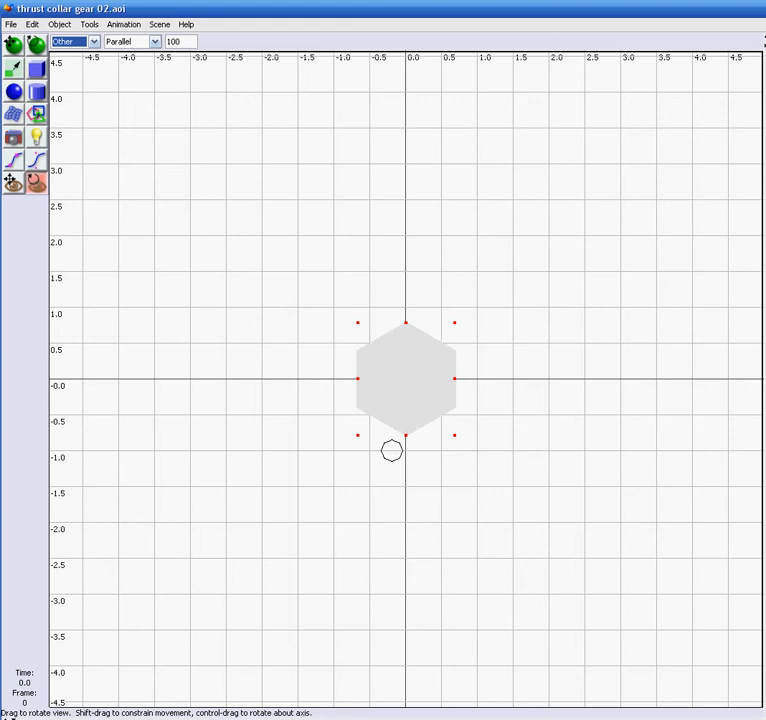
pyautogui.click(52, 25)
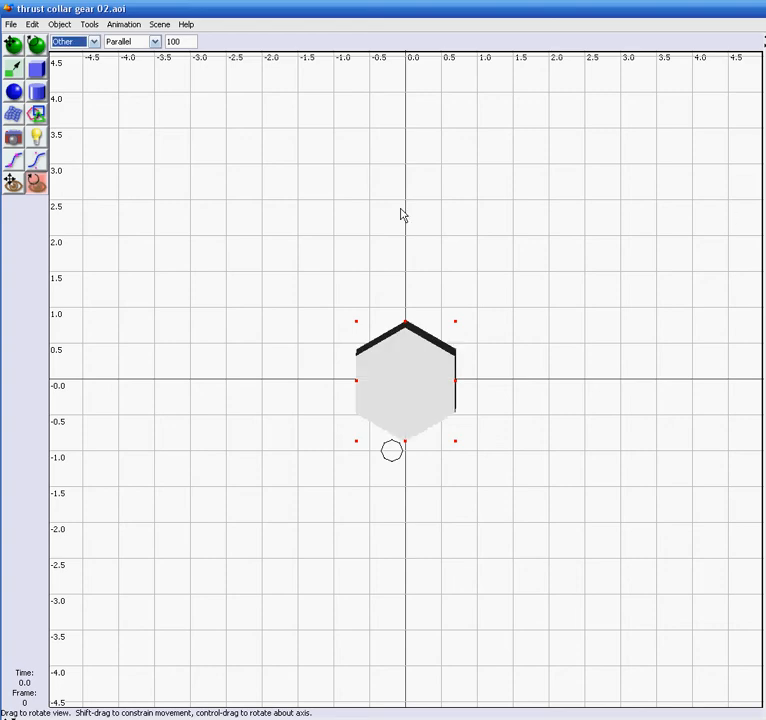
# Examine the extruded hexagon on its own, and display it together with the gear from an angled view
pyautogui.moveTo(441, 274)
pyautogui.mouseDown()
pyautogui.moveTo(380, 258)
pyautogui.moveTo(443, 218)
pyautogui.moveTo(457, 268)
pyautogui.moveTo(374, 262)
pyautogui.moveTo(472, 330)
pyautogui.moveTo(458, 282)
pyautogui.mouseUp()
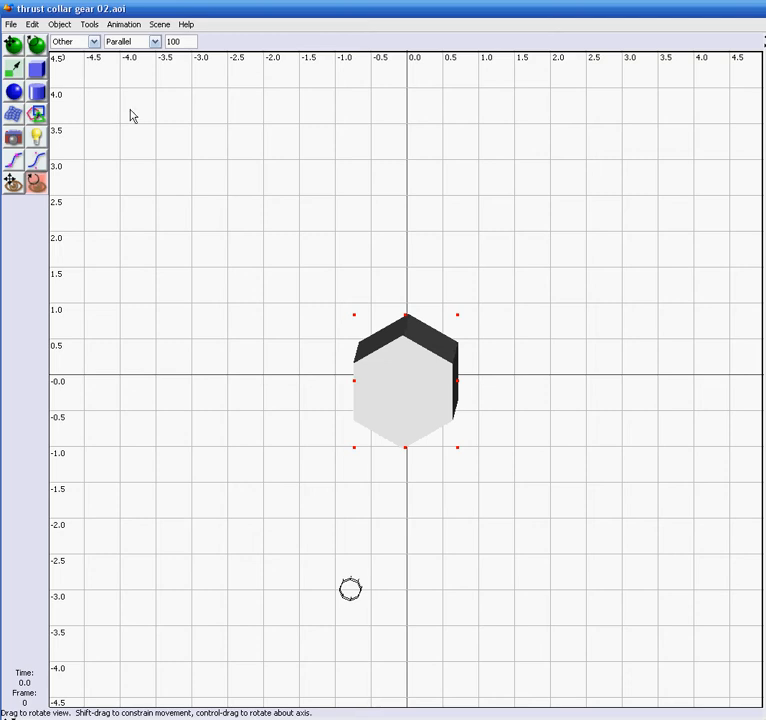
pyautogui.moveTo(282, 188)
pyautogui.mouseDown()
pyautogui.moveTo(283, 209)
pyautogui.moveTo(289, 181)
pyautogui.mouseUp()
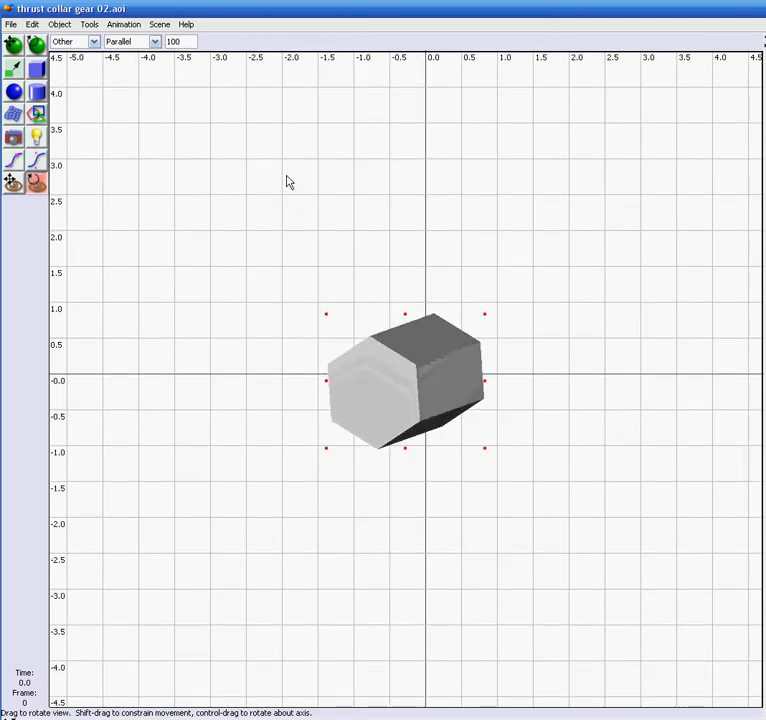
pyautogui.click(764, 100)
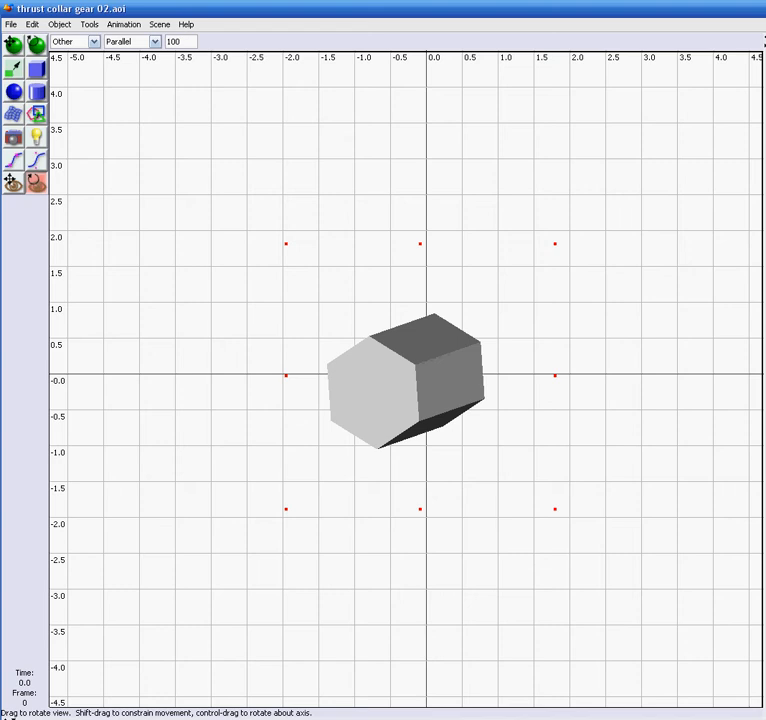
pyautogui.click(764, 110)
pyautogui.moveTo(538, 147); pyautogui.dragTo(552, 97)
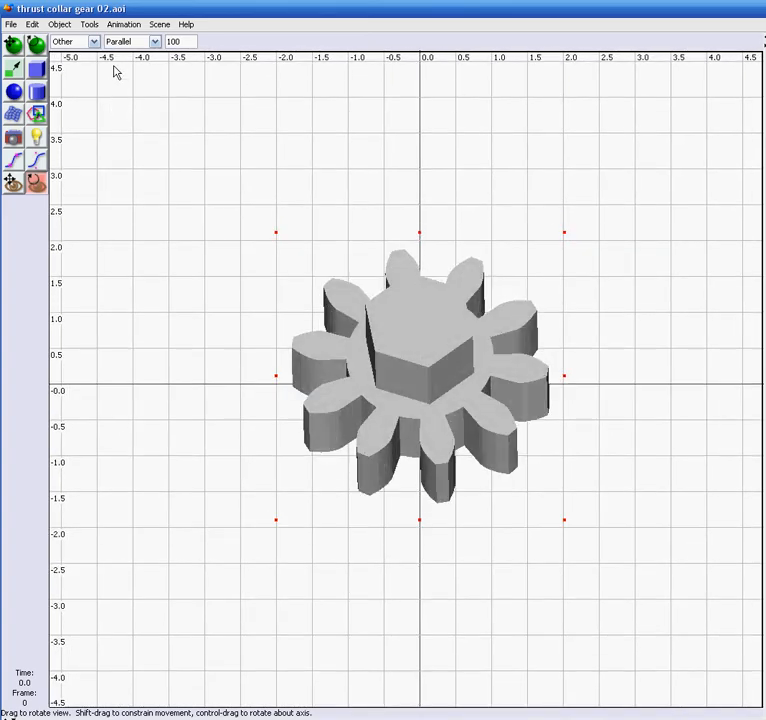
pyautogui.click(87, 24)
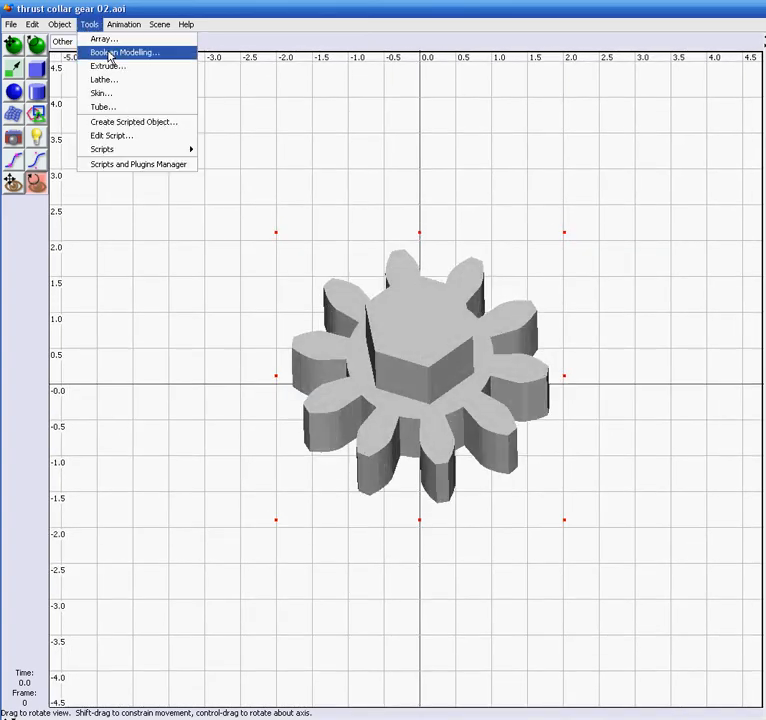
pyautogui.click(110, 53)
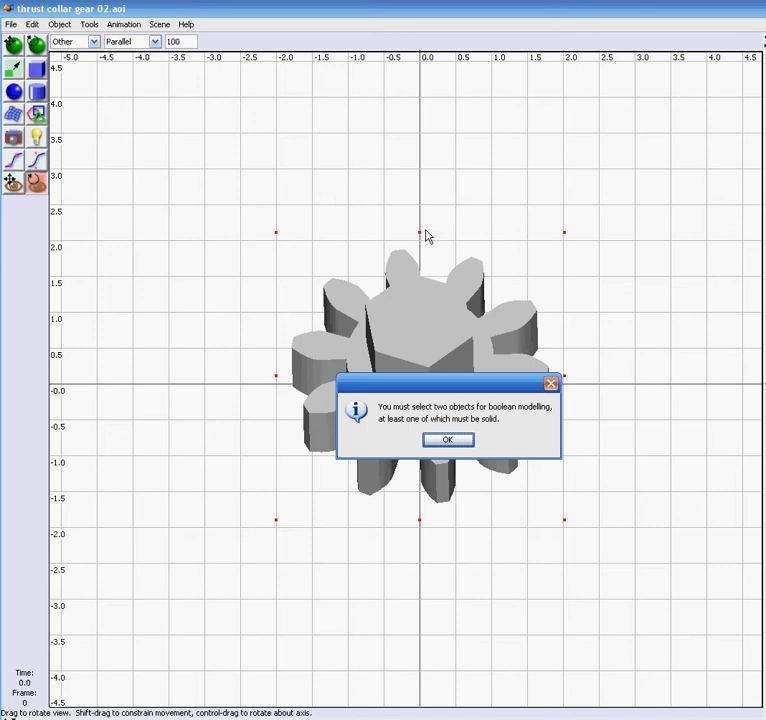
pyautogui.click(452, 441)
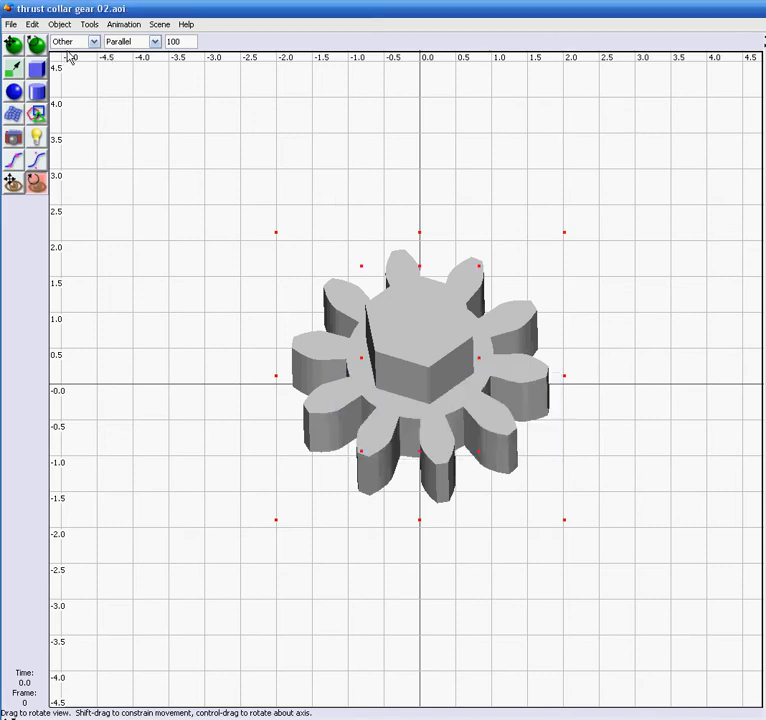
# Try Boolean Modelling on the hexagonal prism and the gear with the First - Second operation
pyautogui.click(91, 25)
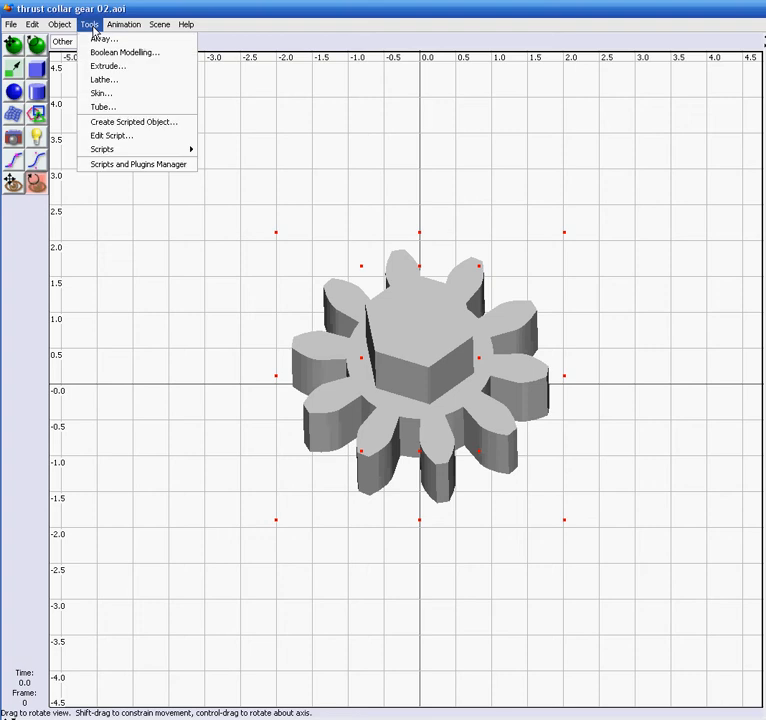
pyautogui.click(98, 52)
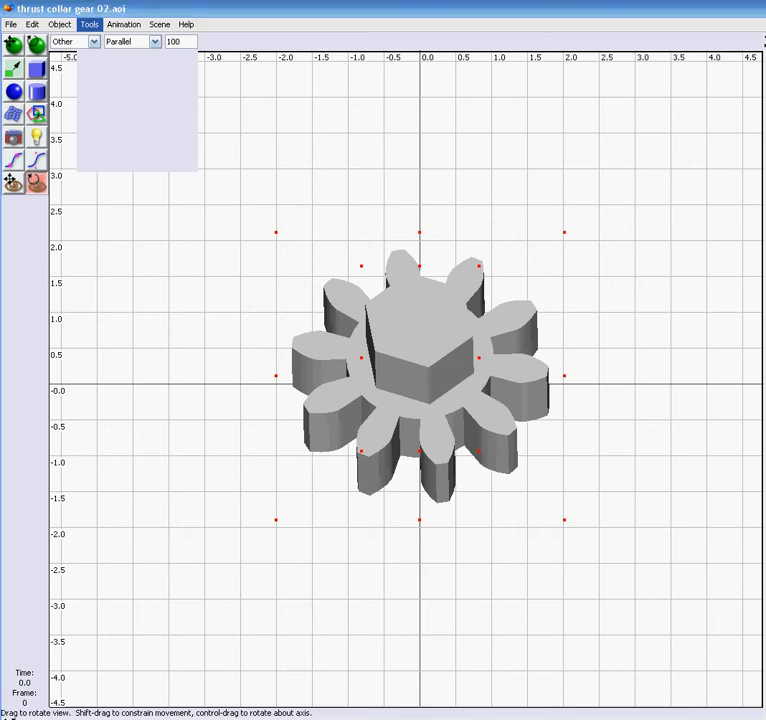
pyautogui.moveTo(469, 398); pyautogui.dragTo(449, 364)
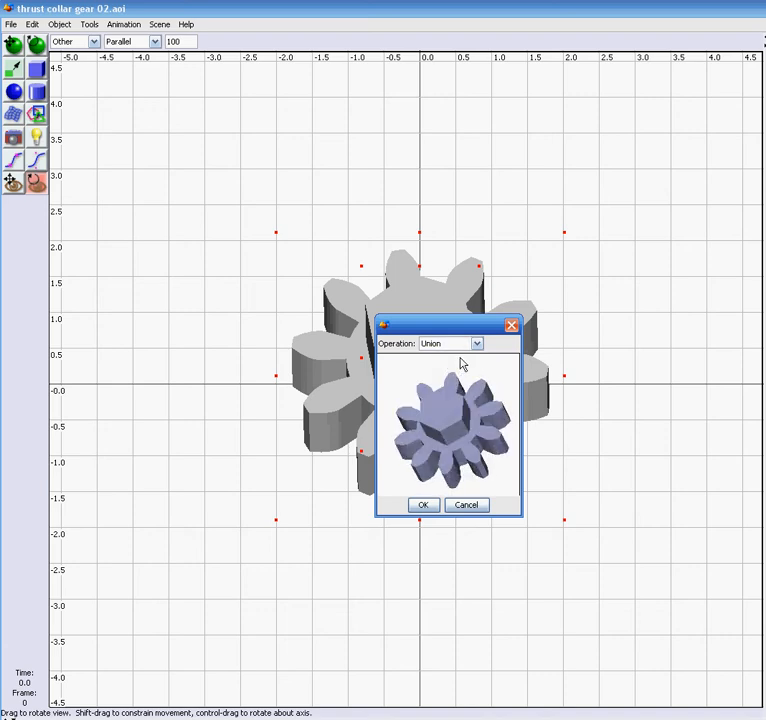
pyautogui.click(477, 344)
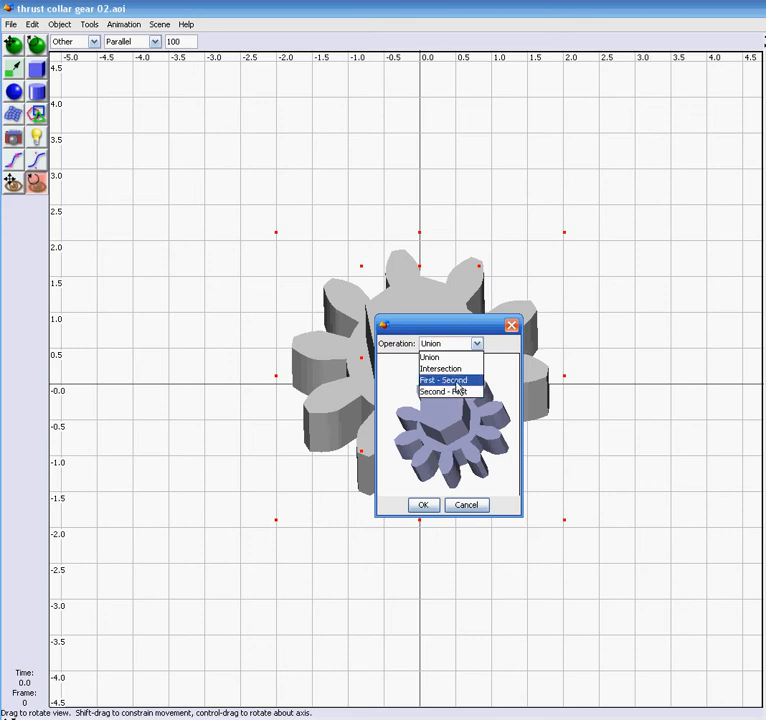
pyautogui.click(459, 383)
pyautogui.moveTo(451, 405); pyautogui.dragTo(484, 356)
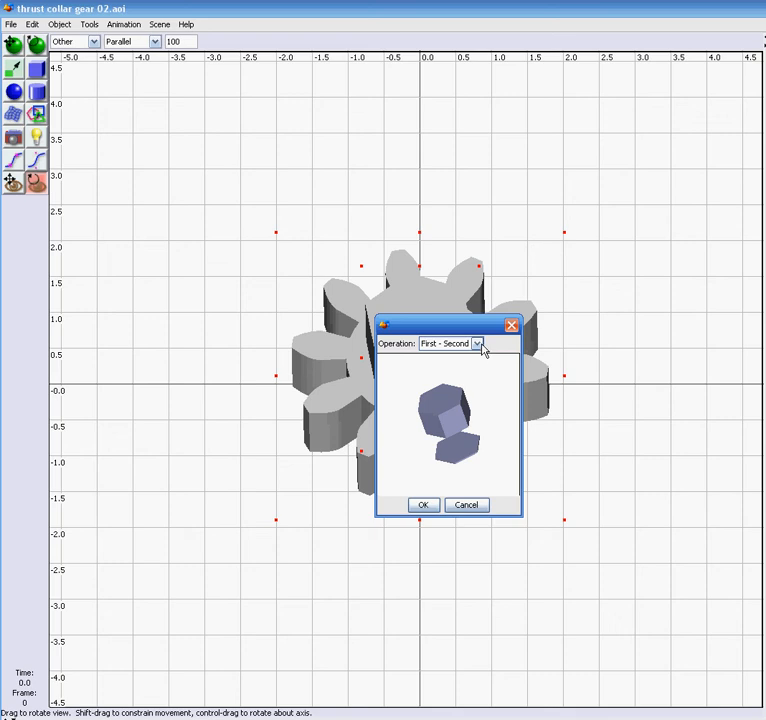
# Preview the Second - First operation that cuts the hexagon out of the gear, and discard the dialog
pyautogui.click(479, 345)
pyautogui.click(475, 392)
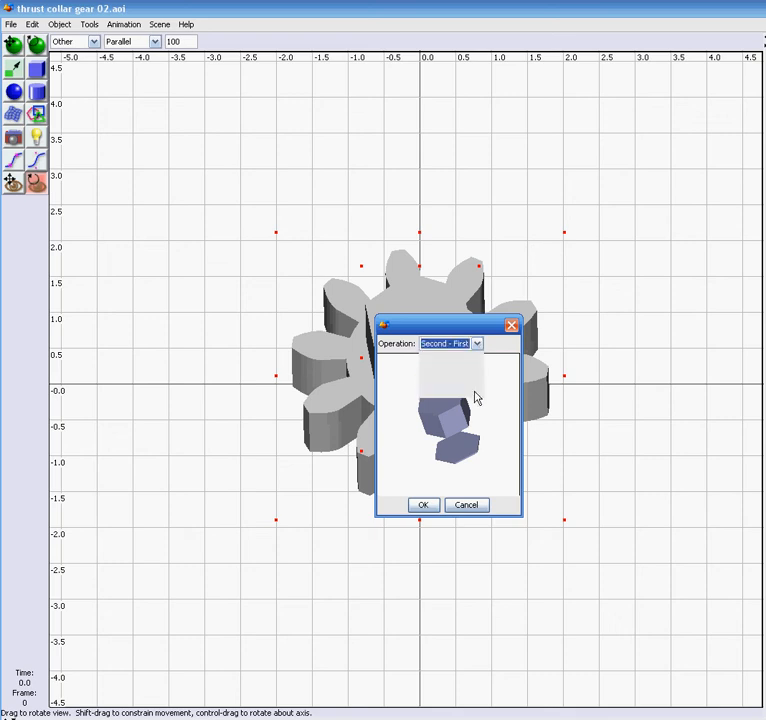
pyautogui.moveTo(481, 432)
pyautogui.mouseDown()
pyautogui.moveTo(465, 457)
pyautogui.moveTo(499, 441)
pyautogui.moveTo(495, 370)
pyautogui.moveTo(472, 428)
pyautogui.moveTo(501, 474)
pyautogui.moveTo(507, 460)
pyautogui.moveTo(497, 479)
pyautogui.moveTo(484, 436)
pyautogui.moveTo(485, 445)
pyautogui.moveTo(491, 441)
pyautogui.mouseUp()
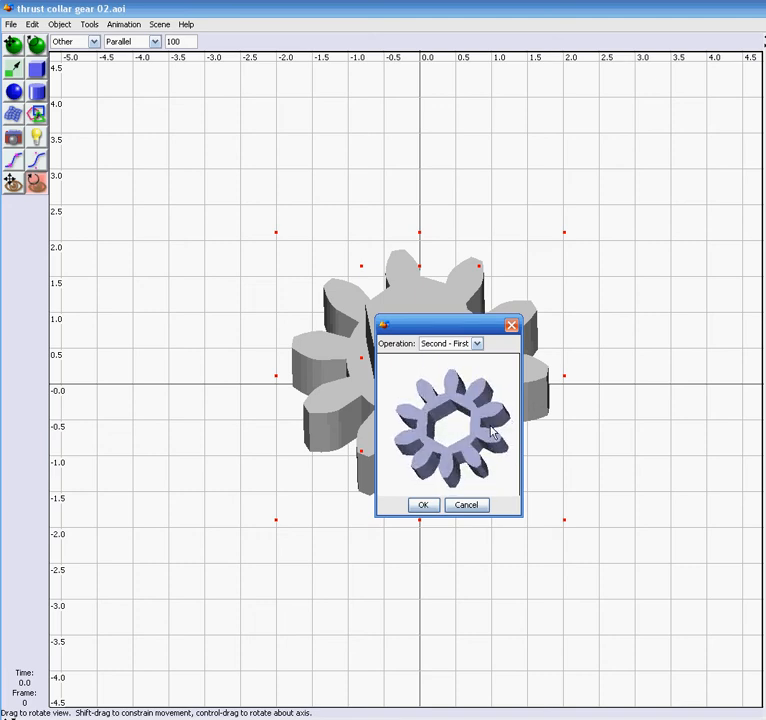
pyautogui.click(467, 505)
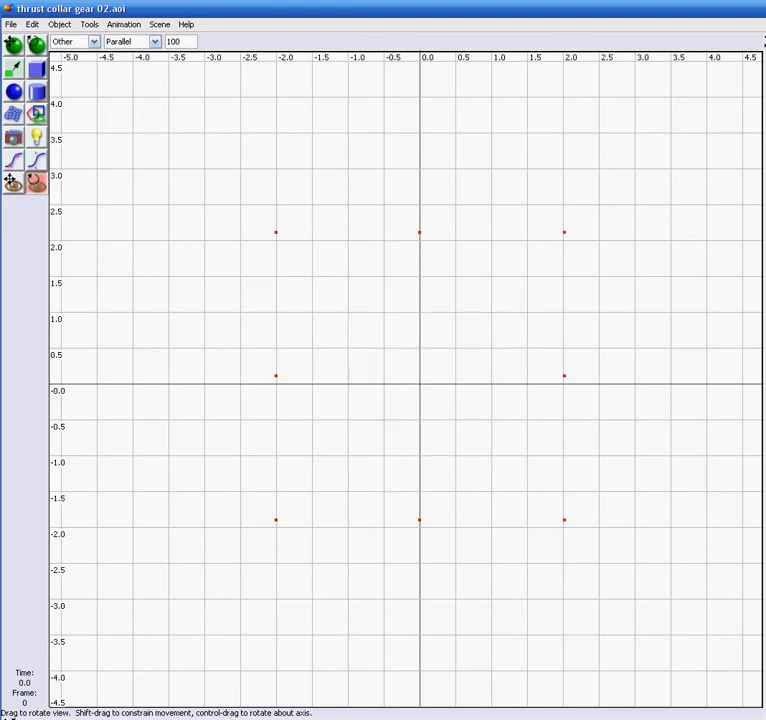
# Inspect the gear with the hexagonal hole from several angles
pyautogui.moveTo(598, 203)
pyautogui.mouseDown()
pyautogui.moveTo(551, 224)
pyautogui.moveTo(530, 174)
pyautogui.moveTo(602, 246)
pyautogui.moveTo(602, 227)
pyautogui.moveTo(580, 222)
pyautogui.mouseUp()
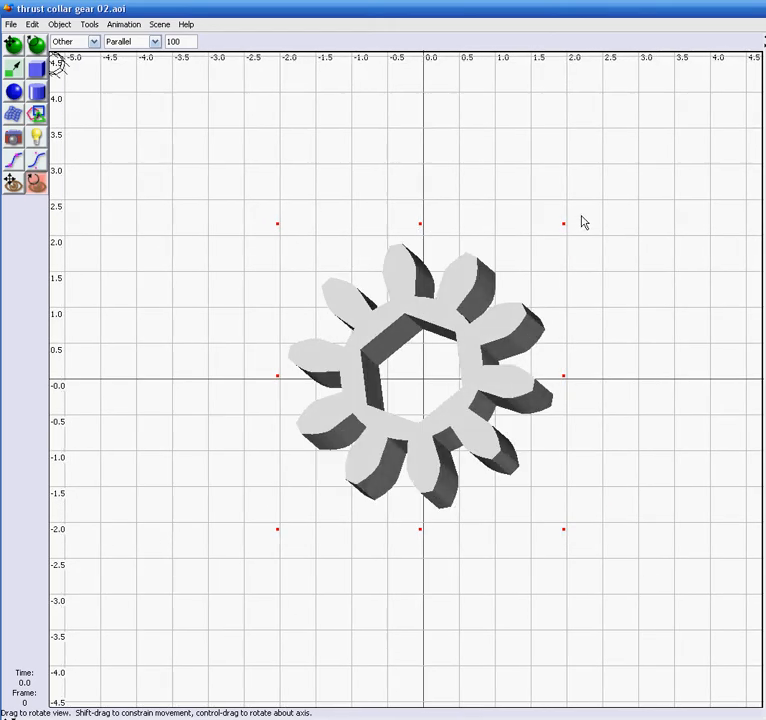
pyautogui.moveTo(510, 210); pyautogui.dragTo(535, 191)
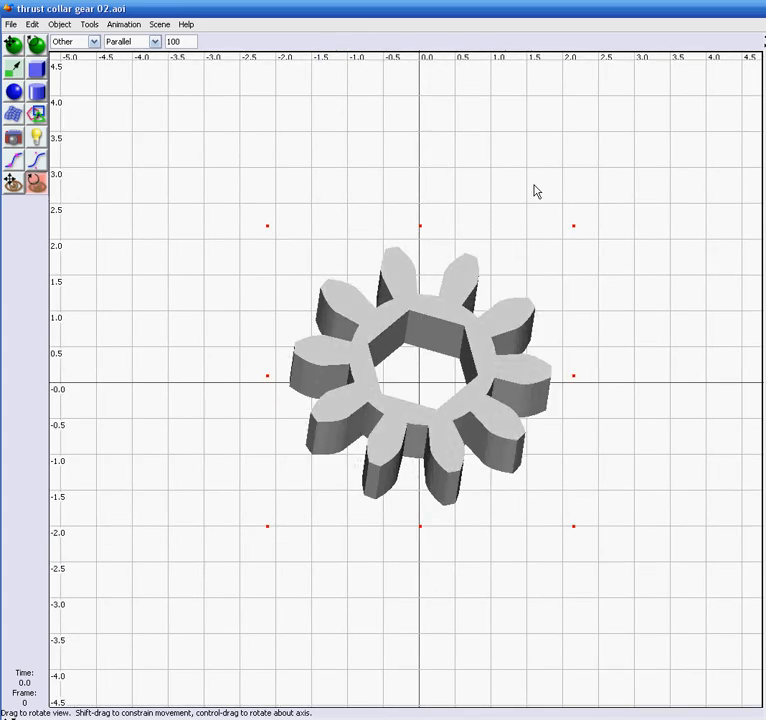
pyautogui.click(11, 25)
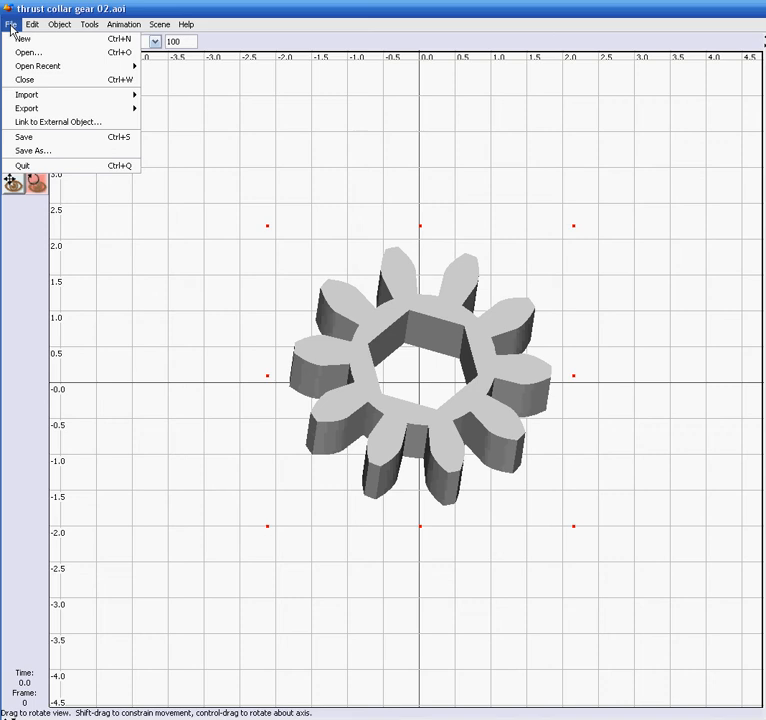
pyautogui.moveTo(27, 108)
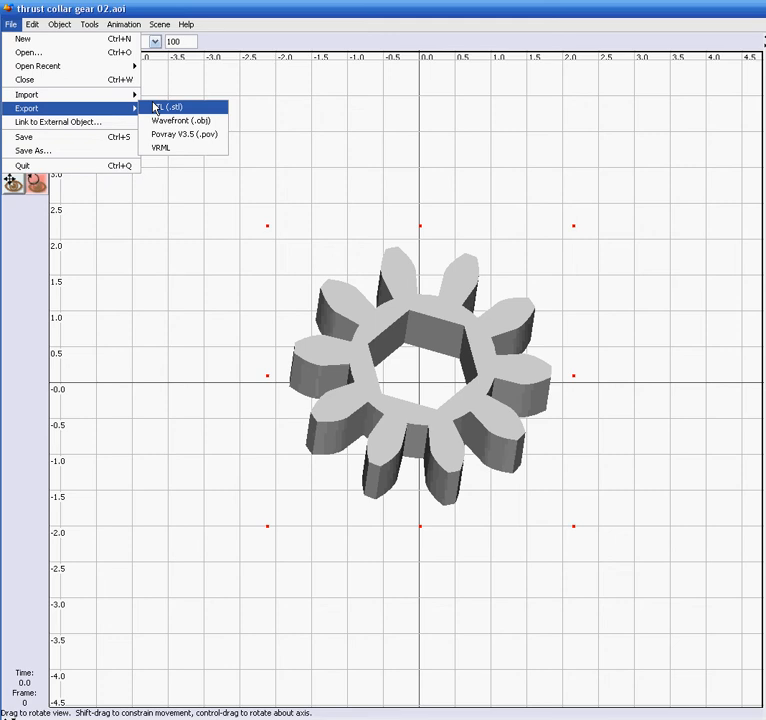
pyautogui.click(160, 107)
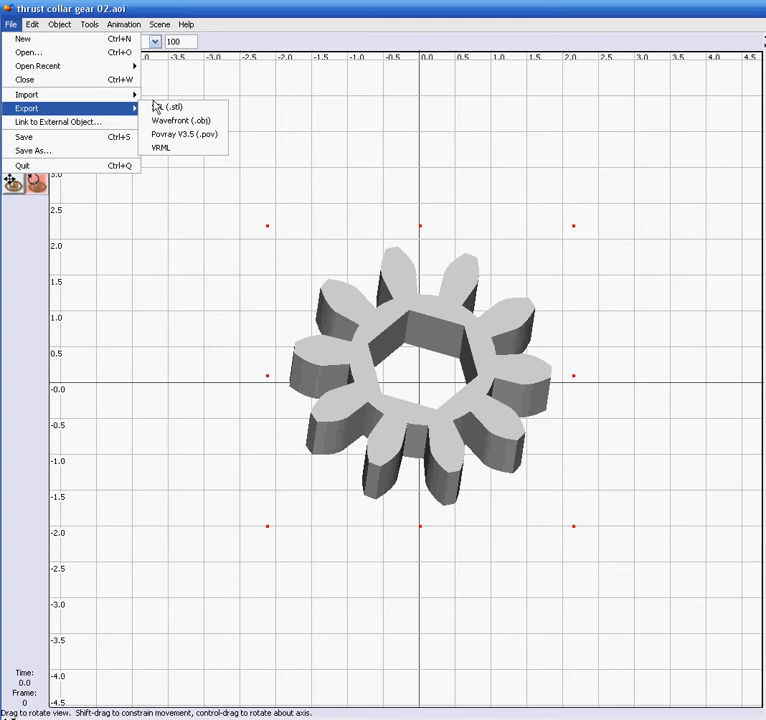
pyautogui.click(215, 95)
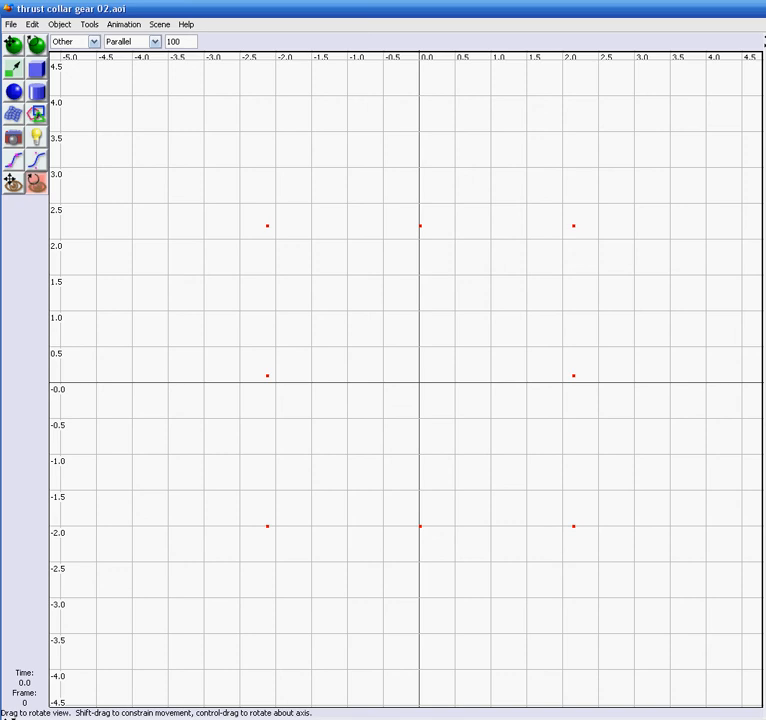
# Examine the solid gears and the round collar disc around the gear teeth from several angles
pyautogui.moveTo(545, 178); pyautogui.dragTo(544, 140)
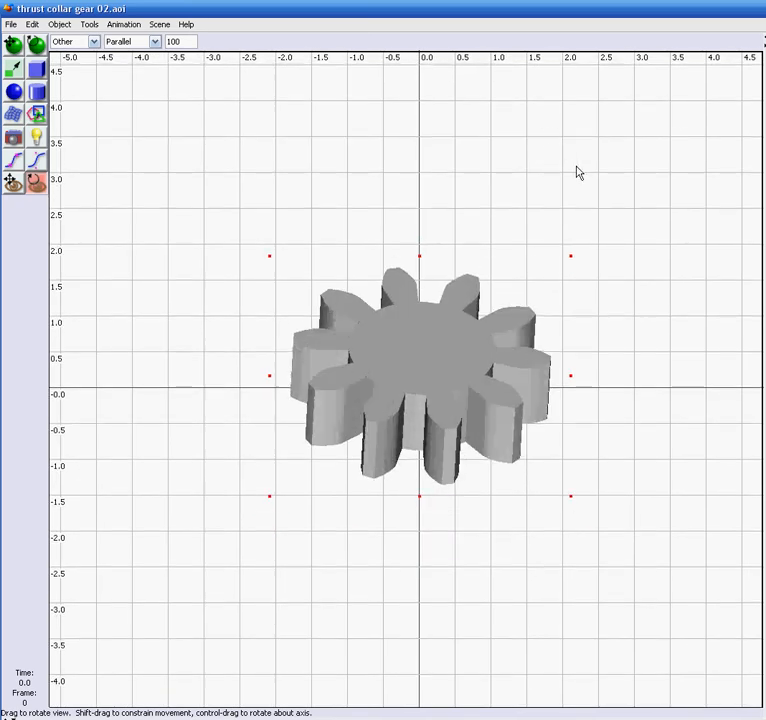
pyautogui.moveTo(577, 173); pyautogui.dragTo(557, 193)
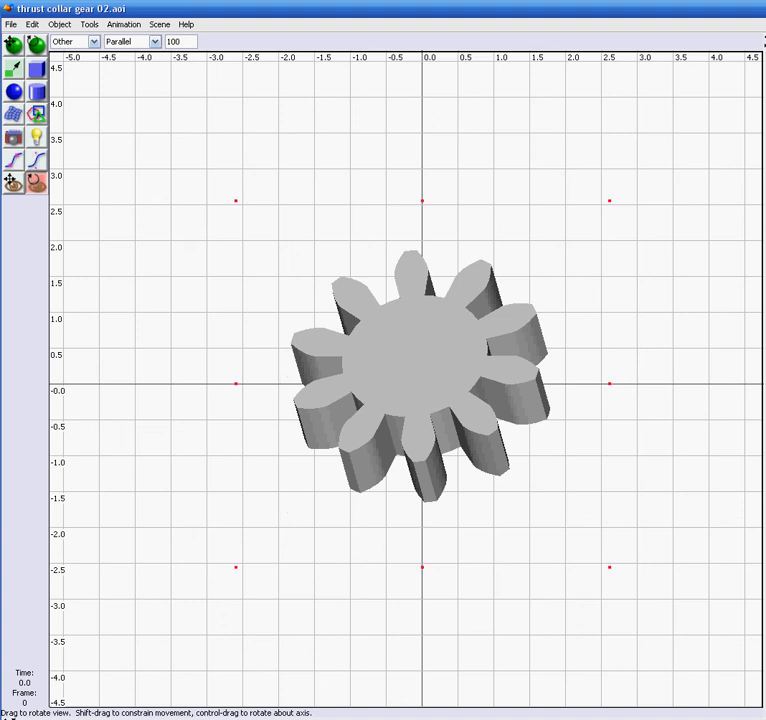
pyautogui.moveTo(539, 251); pyautogui.dragTo(496, 282)
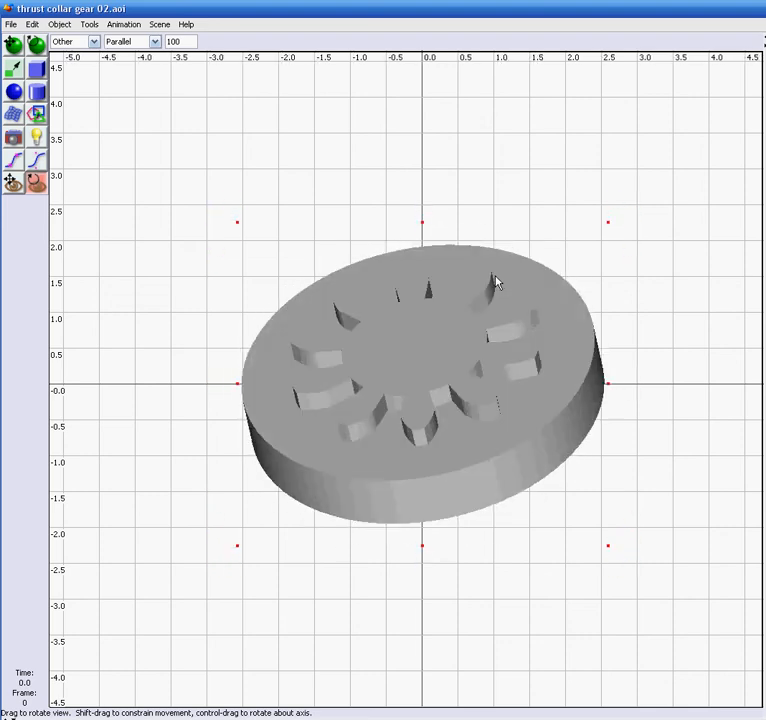
pyautogui.click(89, 26)
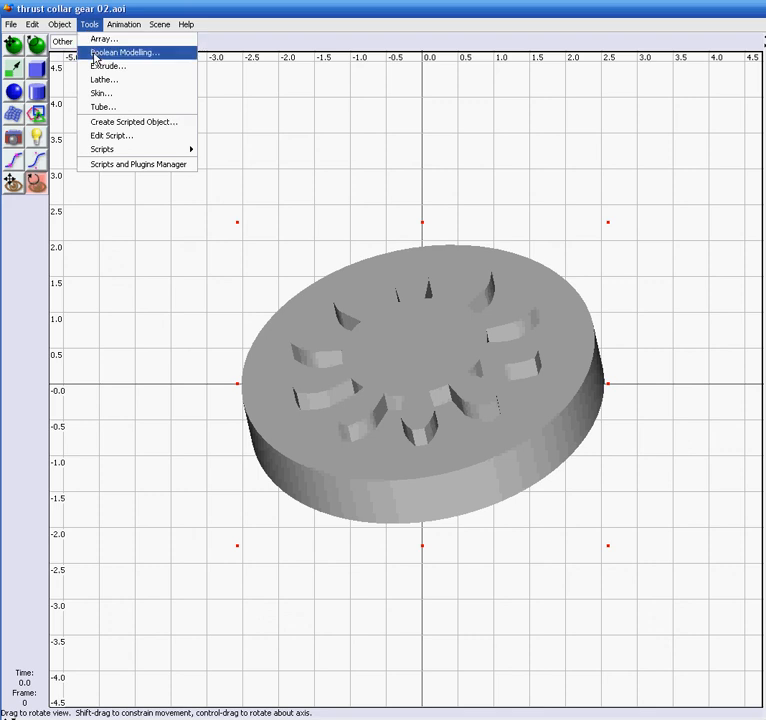
pyautogui.click(95, 56)
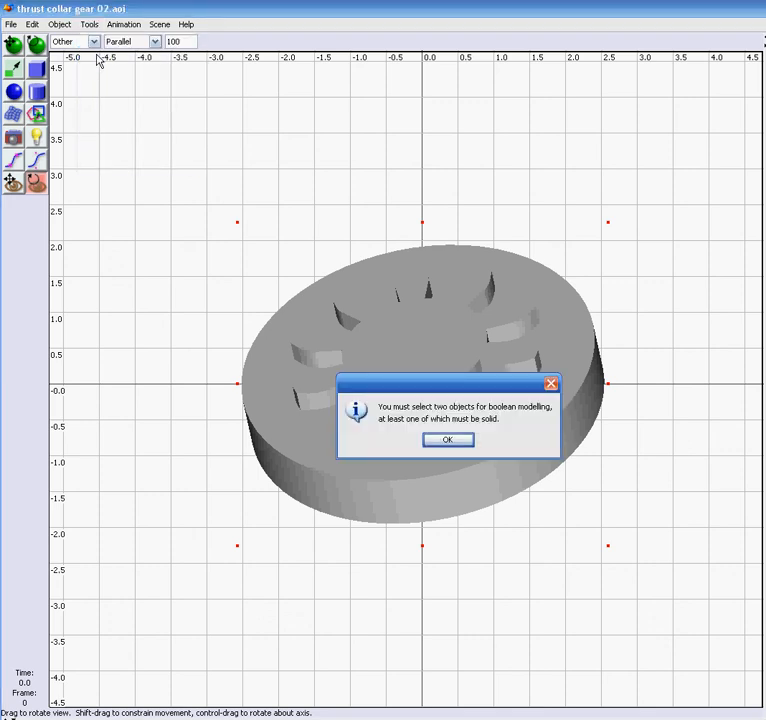
pyautogui.click(466, 441)
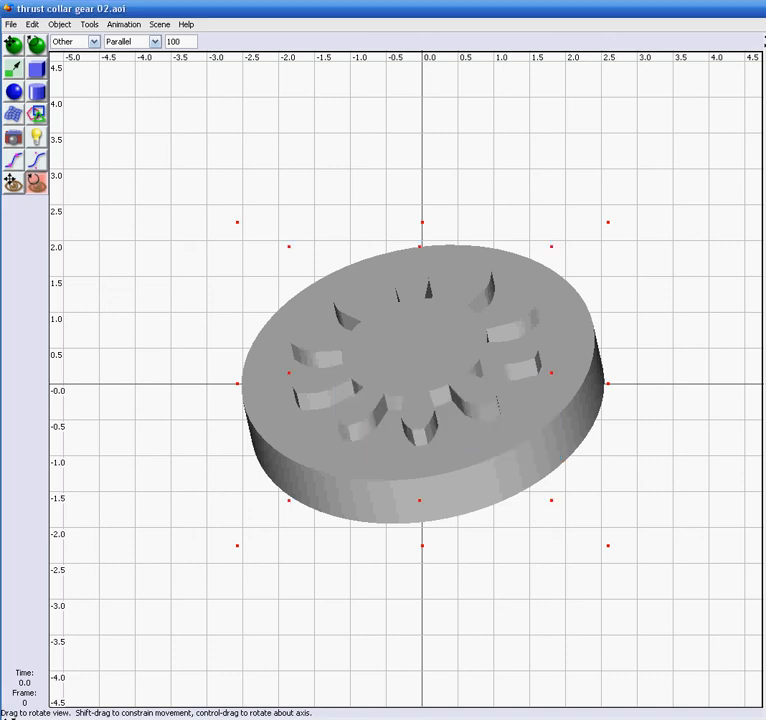
# Preview Boolean Modelling on the collar disc and the gear with the Second - First operation, and discard the dialog
pyautogui.click(89, 25)
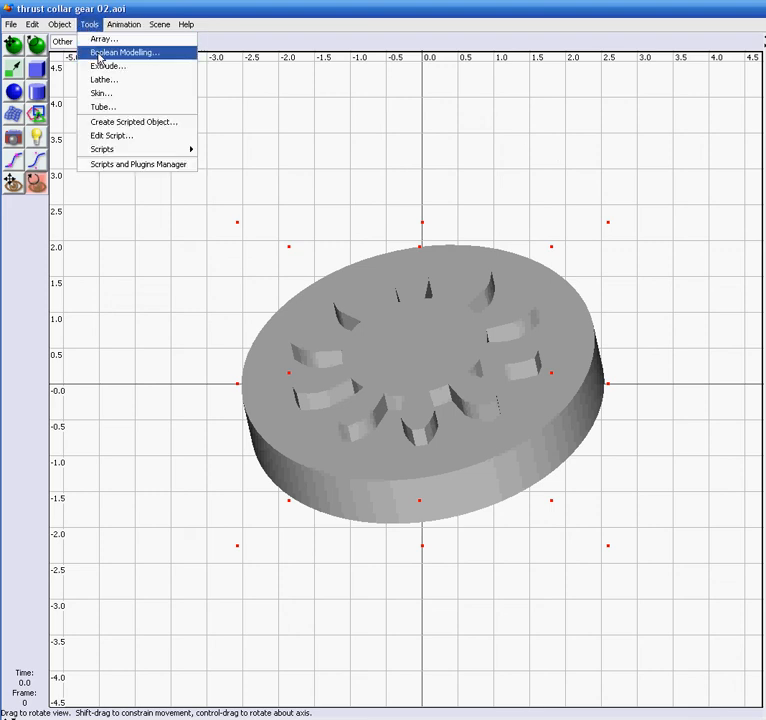
pyautogui.click(100, 53)
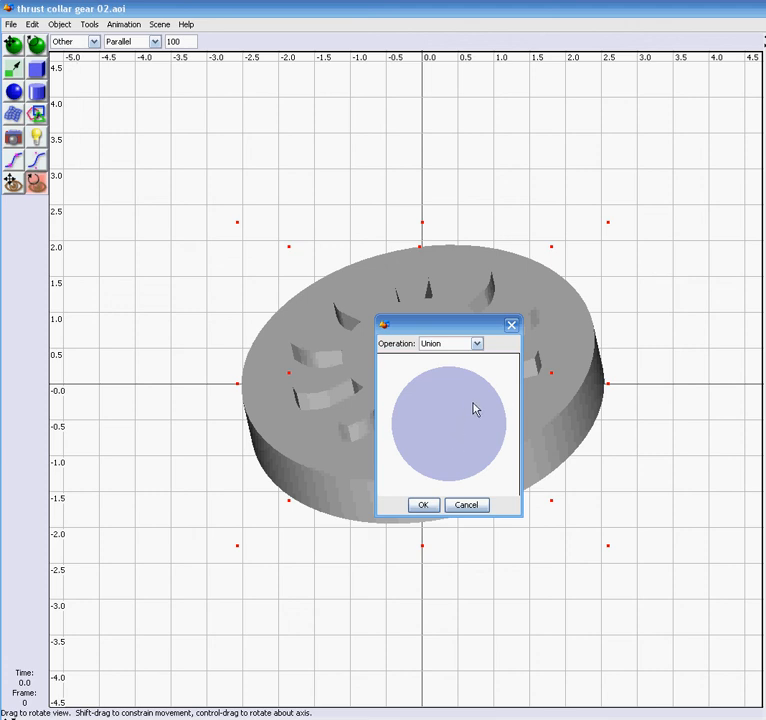
pyautogui.moveTo(458, 407); pyautogui.dragTo(463, 368)
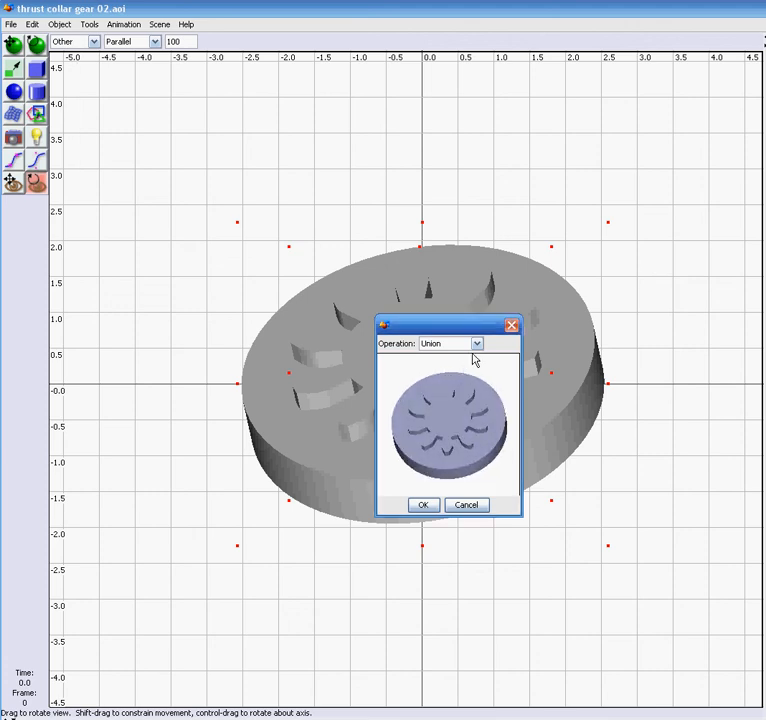
pyautogui.click(477, 343)
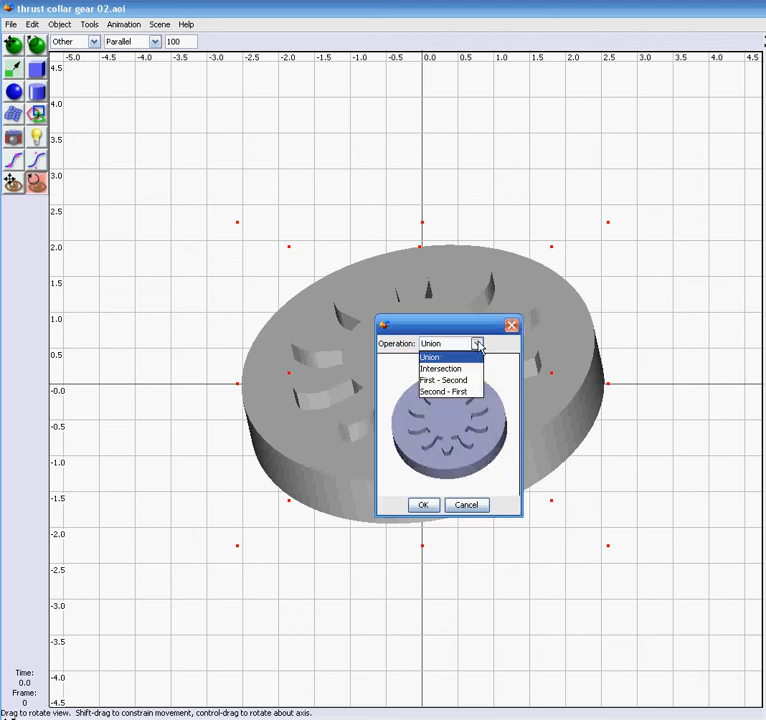
pyautogui.click(455, 393)
pyautogui.moveTo(486, 422)
pyautogui.mouseDown()
pyautogui.moveTo(463, 385)
pyautogui.moveTo(474, 385)
pyautogui.moveTo(462, 440)
pyautogui.moveTo(501, 424)
pyautogui.moveTo(499, 387)
pyautogui.moveTo(486, 386)
pyautogui.moveTo(470, 436)
pyautogui.moveTo(508, 405)
pyautogui.moveTo(443, 390)
pyautogui.moveTo(510, 438)
pyautogui.moveTo(513, 399)
pyautogui.moveTo(490, 420)
pyautogui.moveTo(491, 409)
pyautogui.mouseUp()
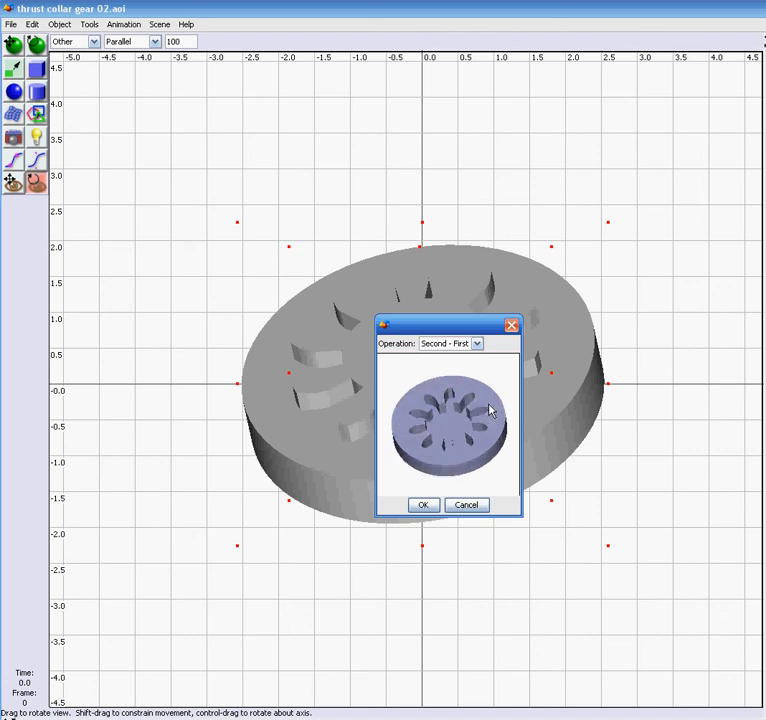
pyautogui.click(480, 508)
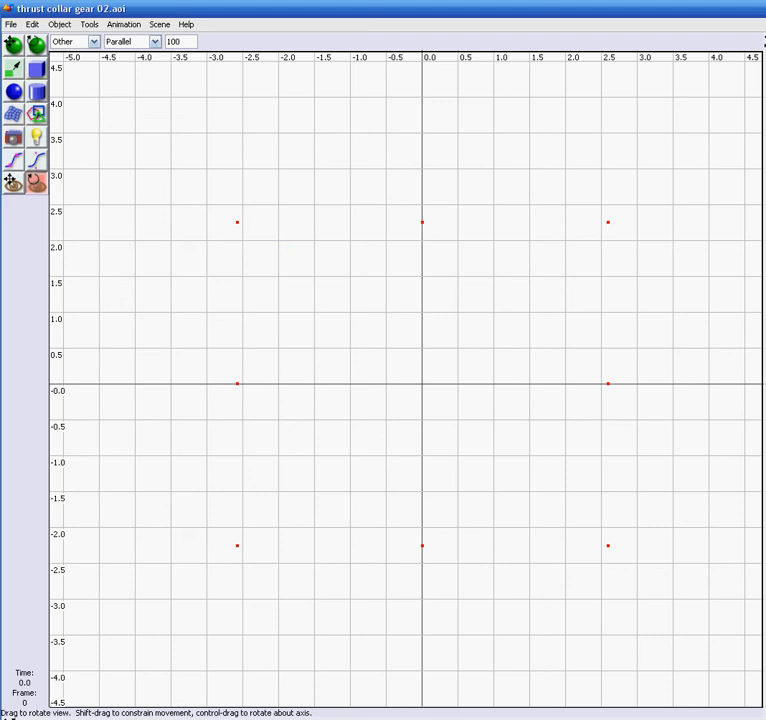
# Examine the collar disc with its gear-shaped cutouts and the hexagonal prism through its centre from several angles
pyautogui.moveTo(510, 267); pyautogui.dragTo(525, 253)
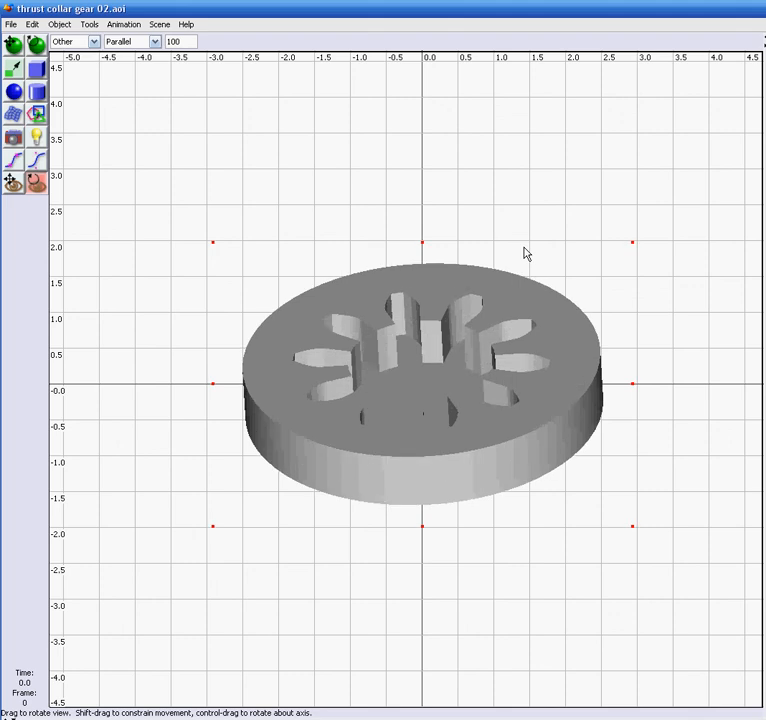
pyautogui.moveTo(525, 253)
pyautogui.mouseDown()
pyautogui.moveTo(503, 303)
pyautogui.moveTo(522, 262)
pyautogui.moveTo(539, 262)
pyautogui.mouseUp()
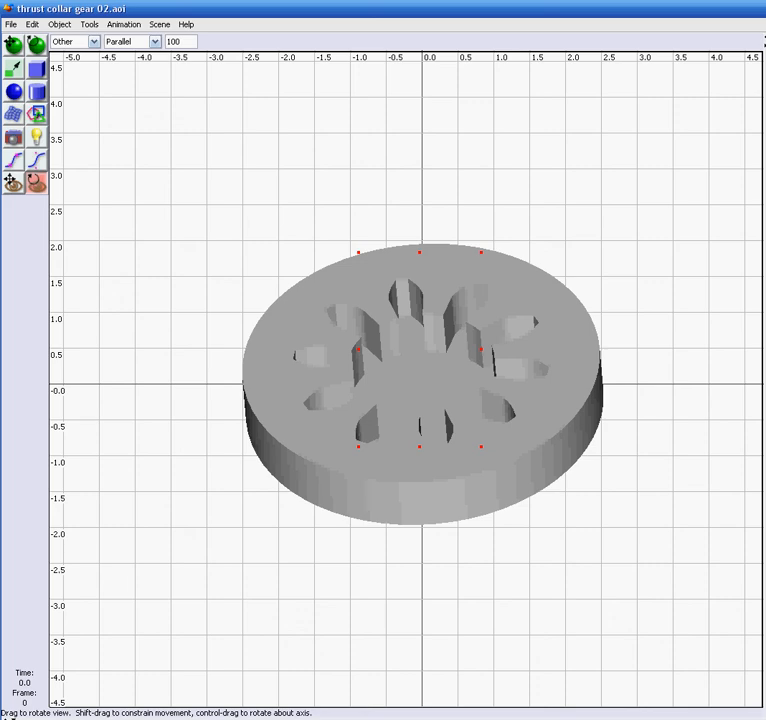
pyautogui.moveTo(501, 222); pyautogui.dragTo(498, 251)
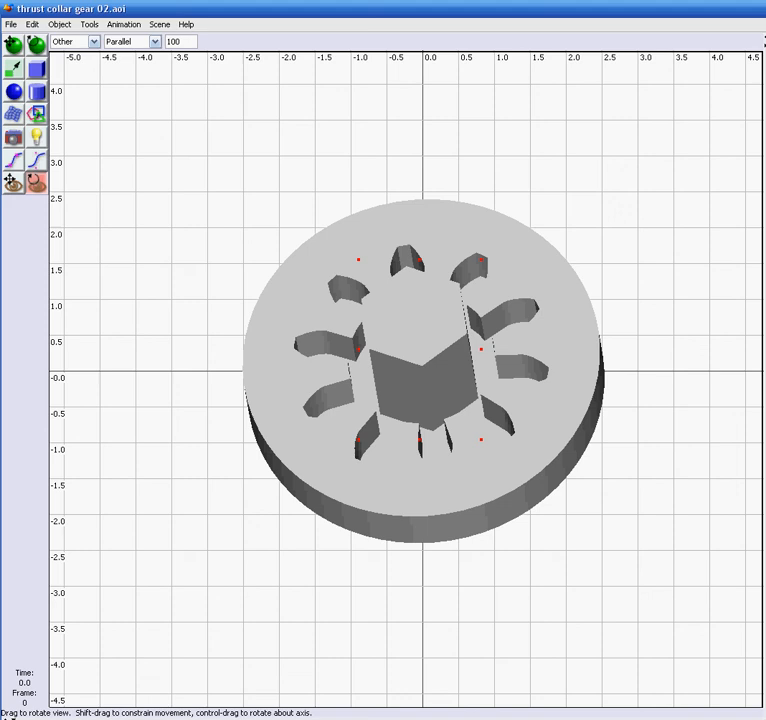
pyautogui.hotkey('ctrl', 'a')
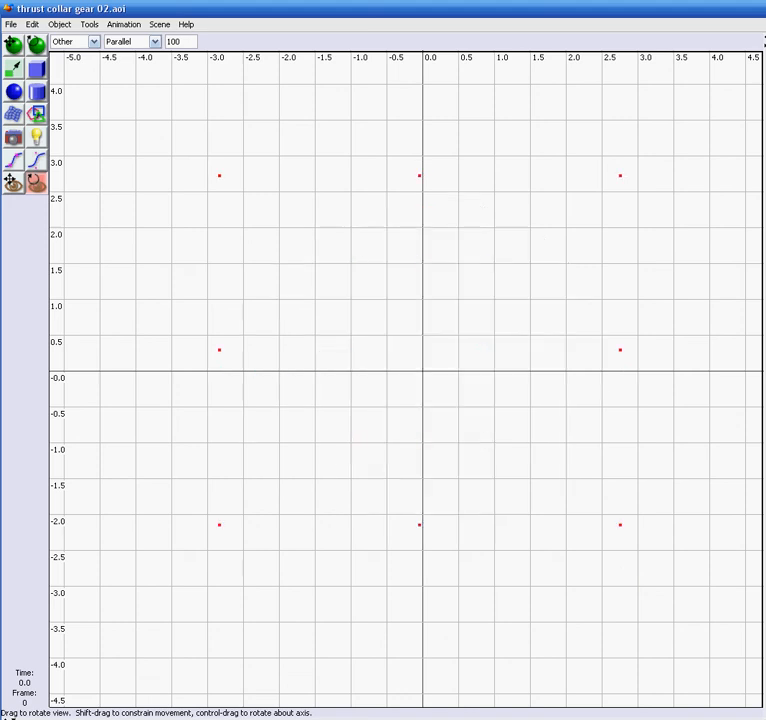
pyautogui.moveTo(530, 251)
pyautogui.mouseDown()
pyautogui.moveTo(530, 315)
pyautogui.moveTo(590, 287)
pyautogui.moveTo(539, 349)
pyautogui.moveTo(506, 371)
pyautogui.moveTo(540, 315)
pyautogui.moveTo(530, 338)
pyautogui.moveTo(467, 361)
pyautogui.moveTo(513, 373)
pyautogui.moveTo(547, 299)
pyautogui.moveTo(543, 288)
pyautogui.mouseUp()
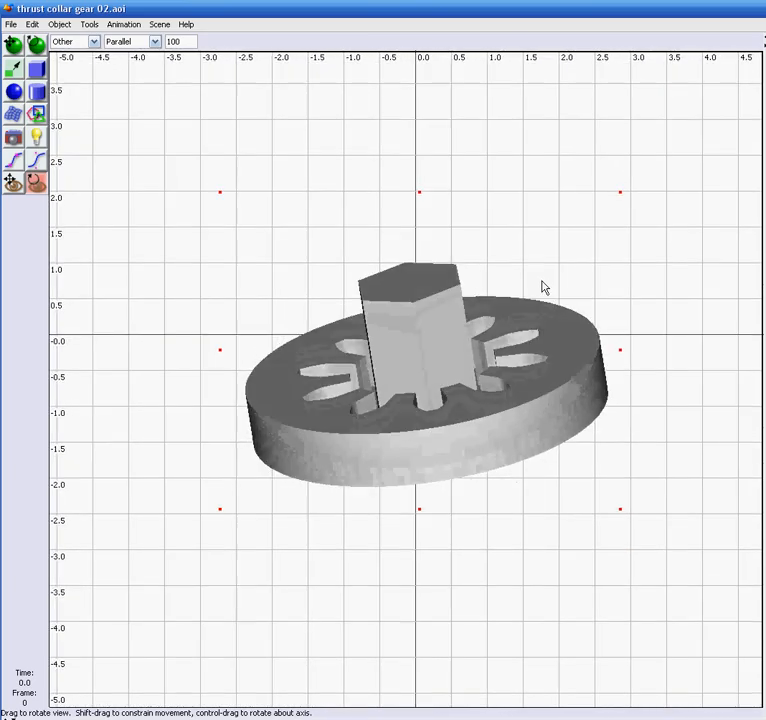
pyautogui.click(11, 22)
pyautogui.moveTo(30, 96)
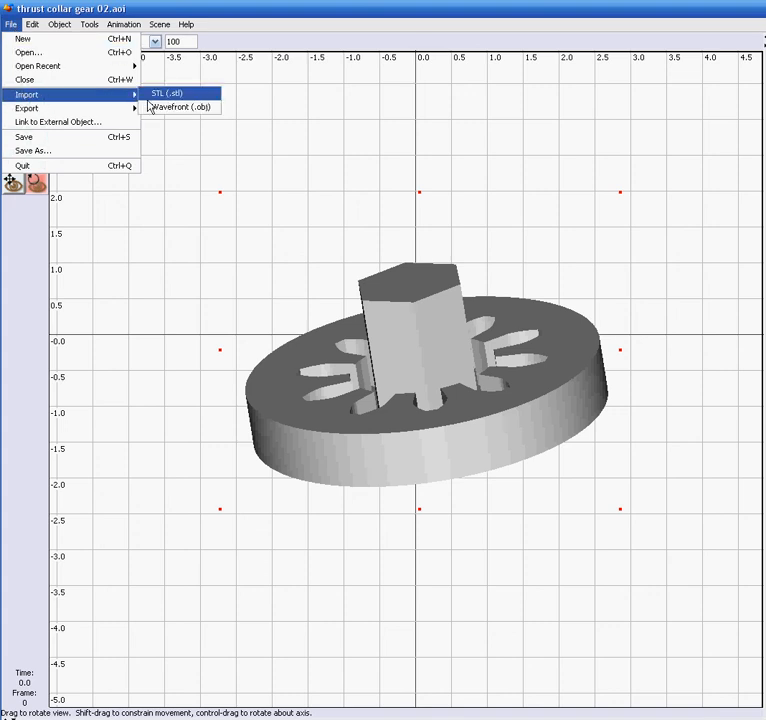
pyautogui.click(308, 110)
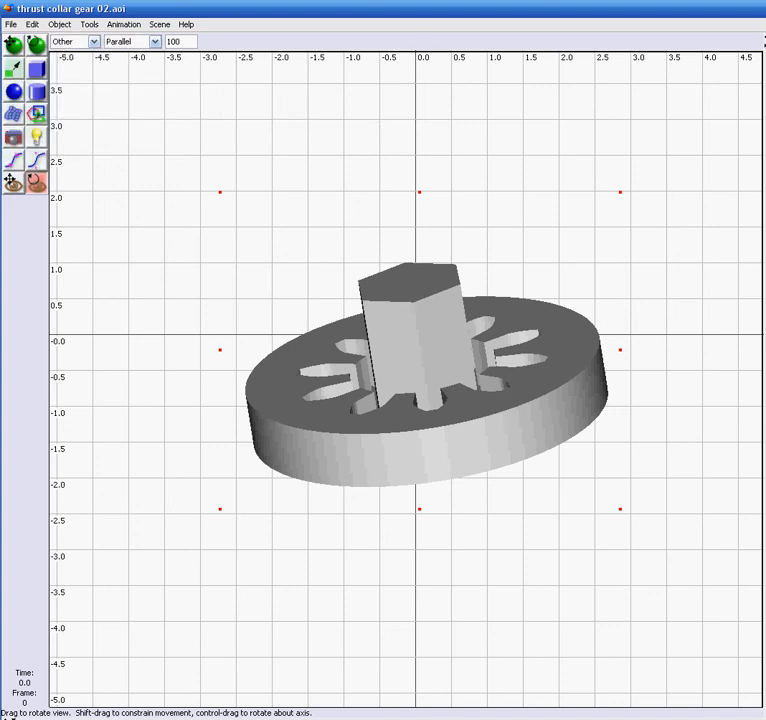